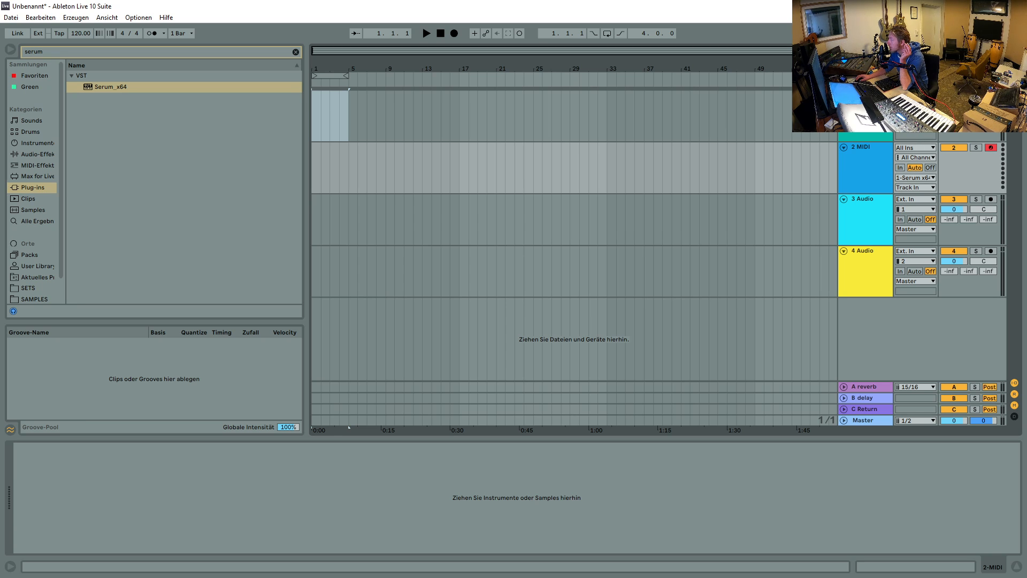
- Turn on the arrangement loop and create an empty four-bar MIDI clip at the start of track 2 MIDI
{"action": "left_click", "coordinate": [915, 187]}
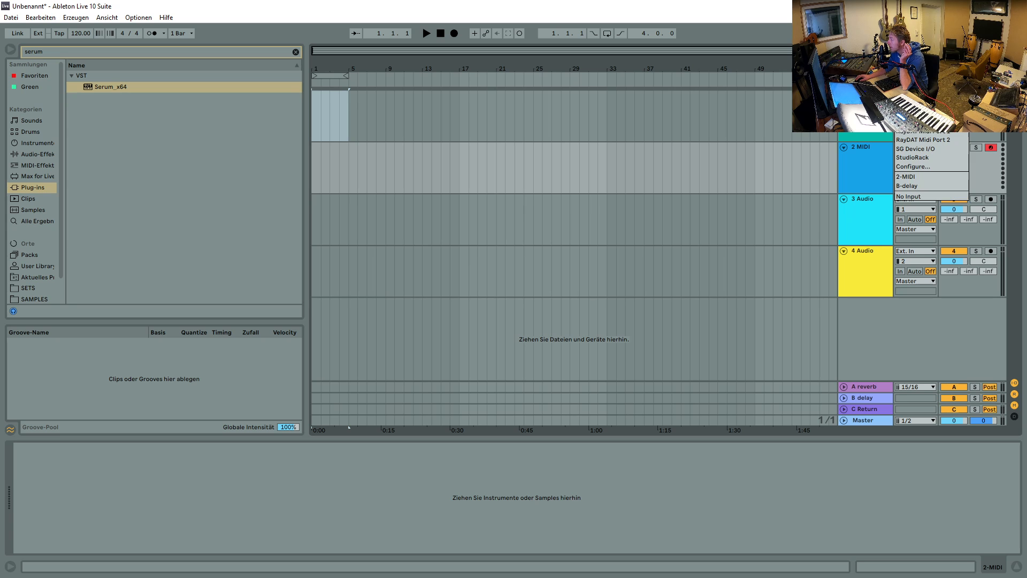
{"action": "left_click", "coordinate": [914, 192]}
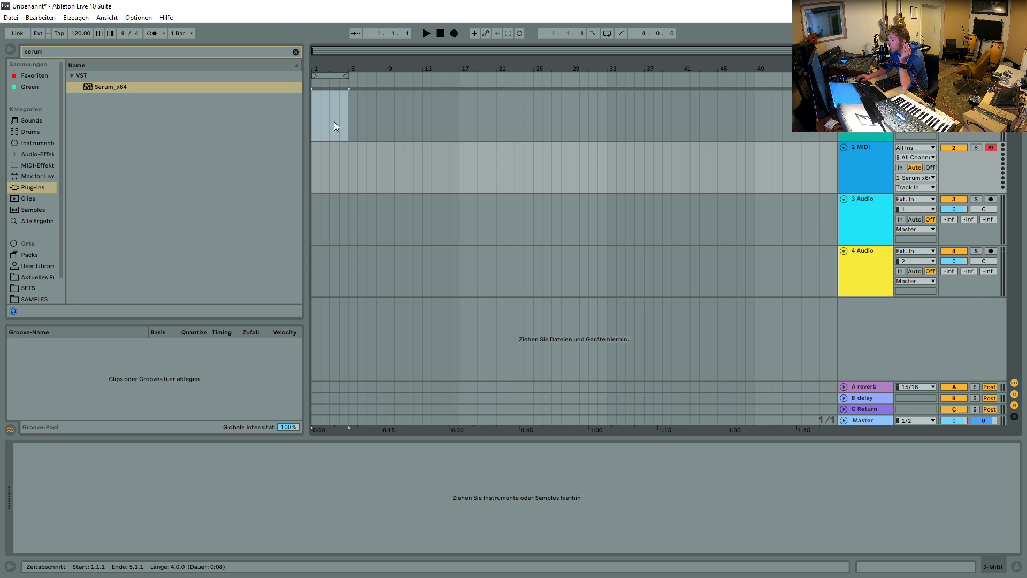
{"action": "left_click", "coordinate": [607, 34]}
{"action": "left_click_drag", "start_coordinate": [317, 157], "coordinate": [342, 156]}
{"action": "right_click", "coordinate": [342, 156]}
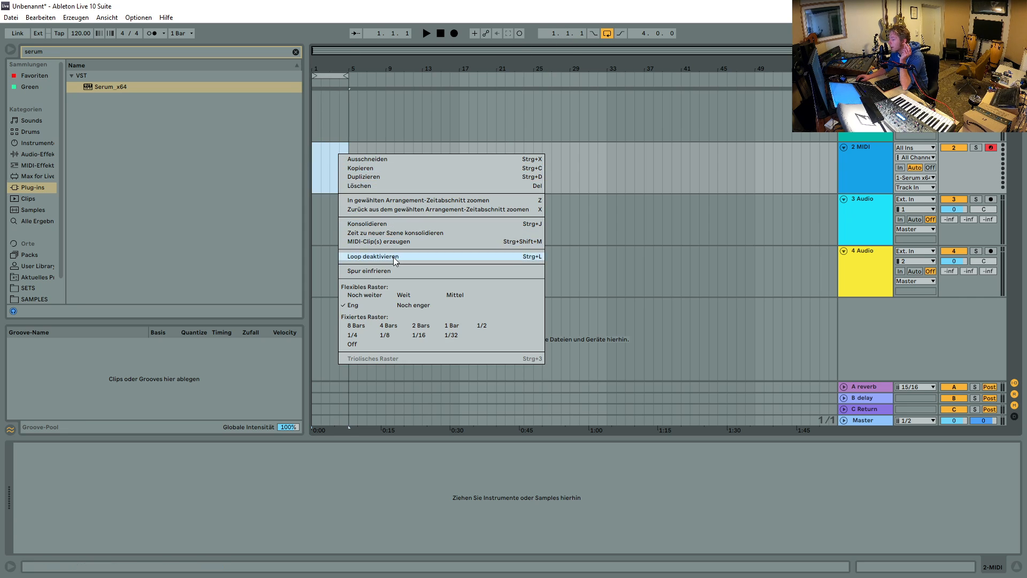
{"action": "left_click", "coordinate": [396, 243]}
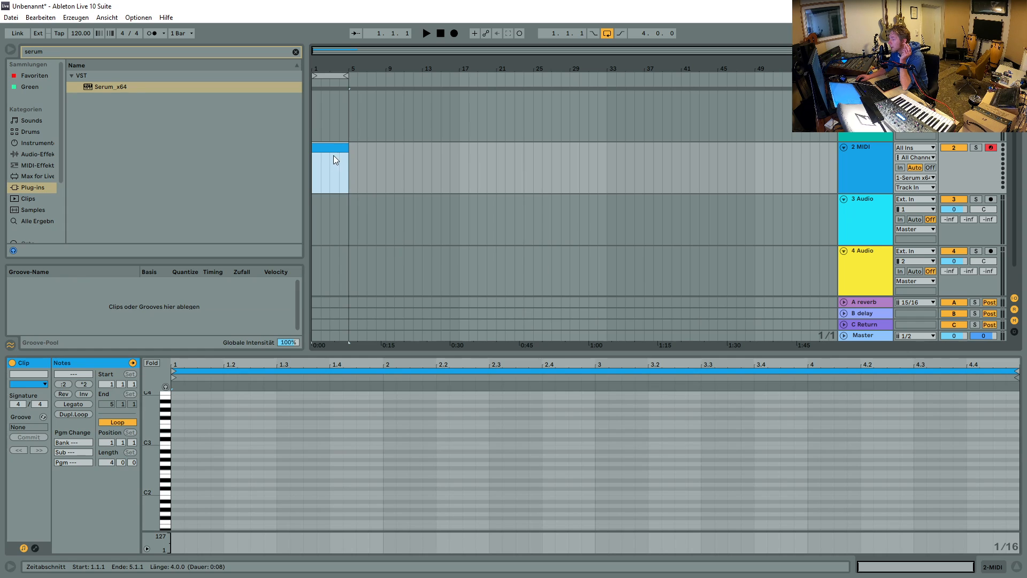
- Add a C2 note at the start of the clip, stretch it across all four bars, and stop playback
{"action": "left_click", "coordinate": [169, 494]}
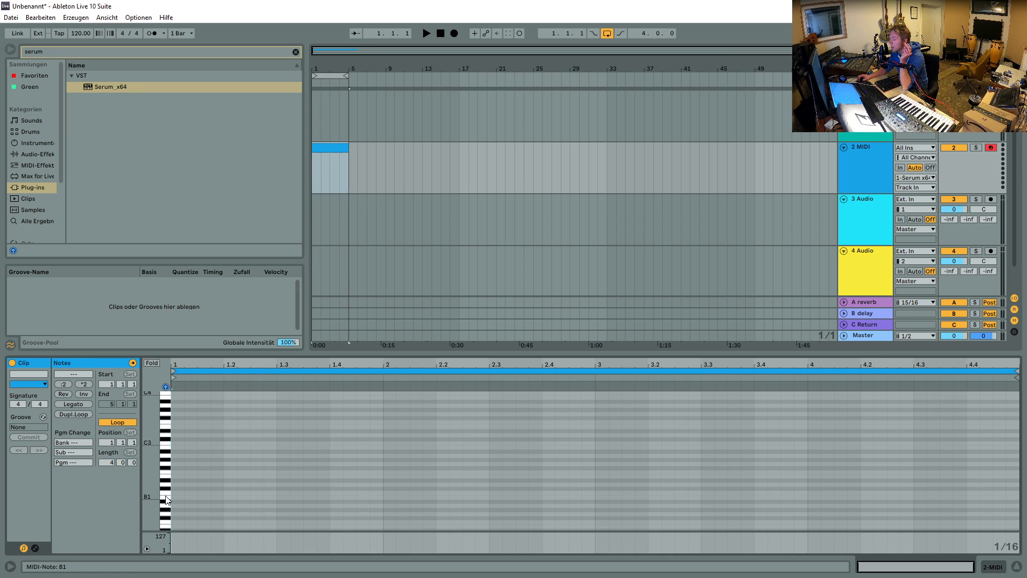
{"action": "double_click", "coordinate": [175, 494]}
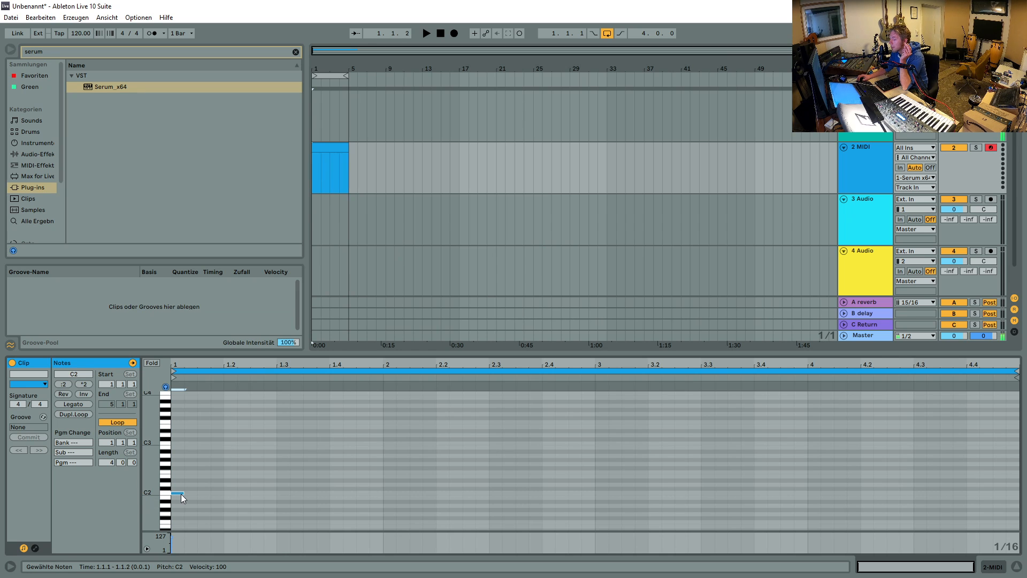
{"action": "left_click_drag", "start_coordinate": [181, 493], "coordinate": [1016, 493]}
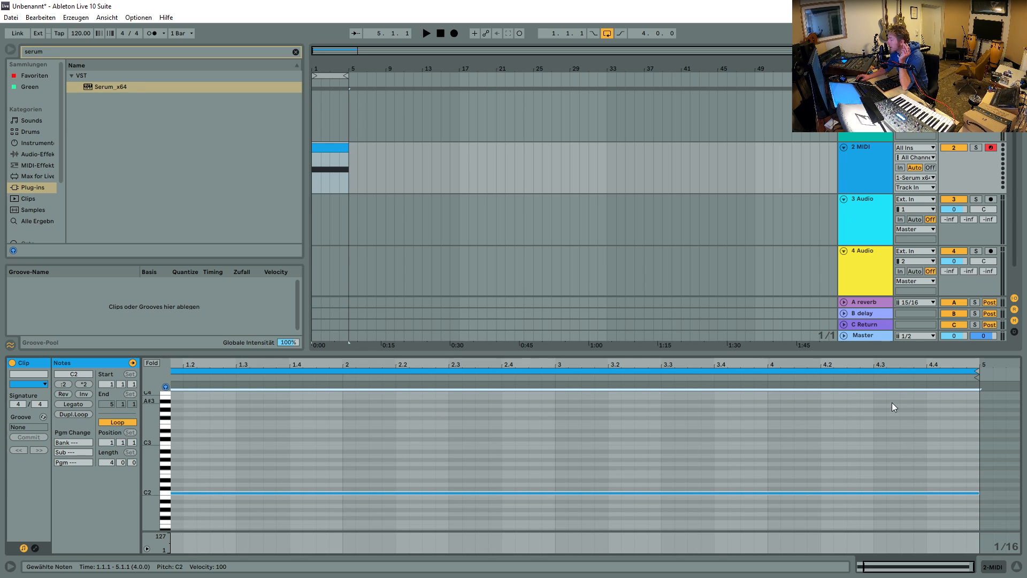
{"action": "left_click", "coordinate": [441, 33]}
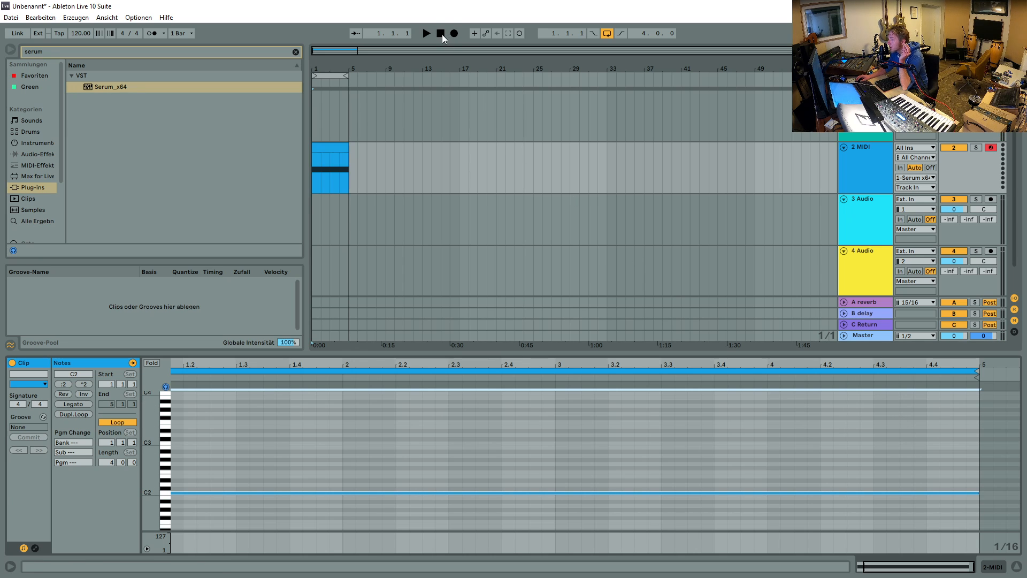
- Start playback with Serum open, disable oscillator A, and enable the noise oscillator
{"action": "key", "text": "Return"}
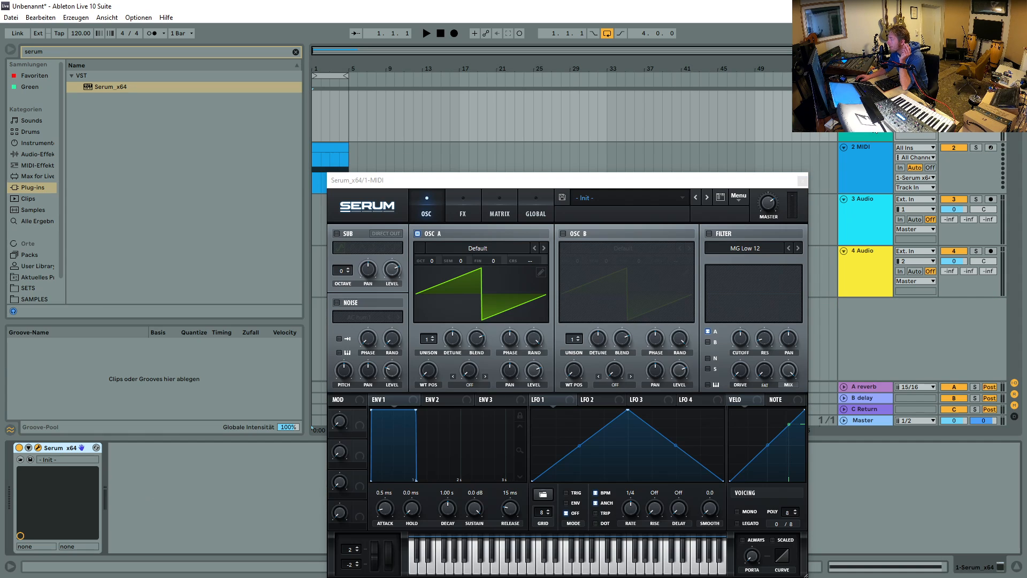
{"action": "left_click", "coordinate": [427, 33]}
{"action": "left_click", "coordinate": [418, 234]}
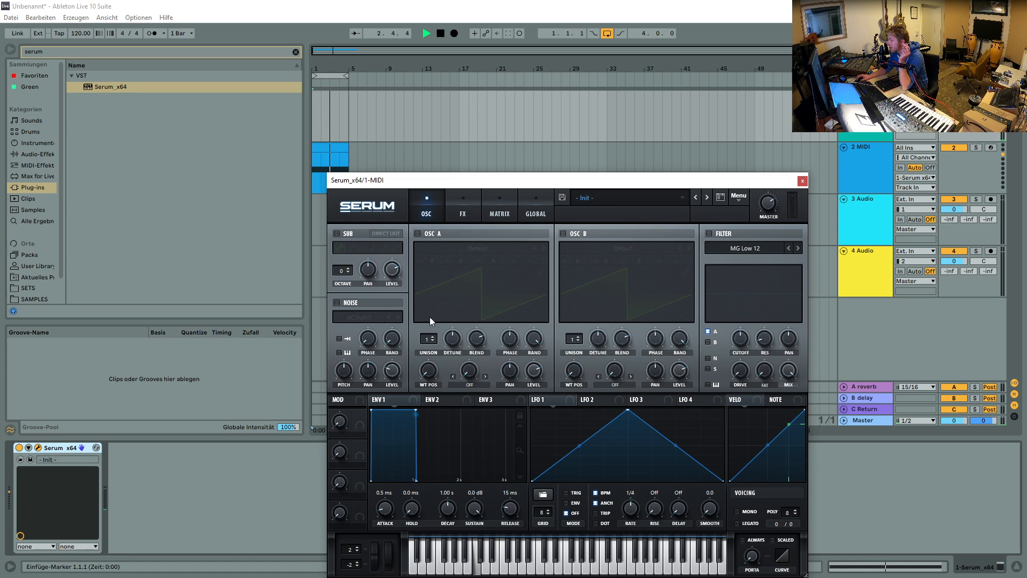
{"action": "left_click", "coordinate": [336, 303]}
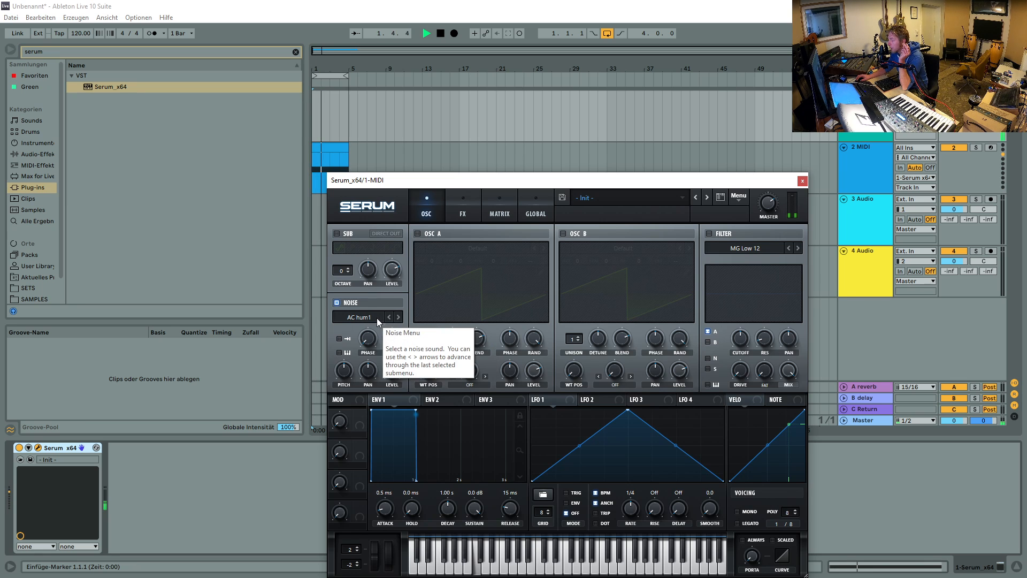
- Audition the noise oscillator's Organics samples one after another and settle on Atmos 07
{"action": "left_click", "coordinate": [377, 318]}
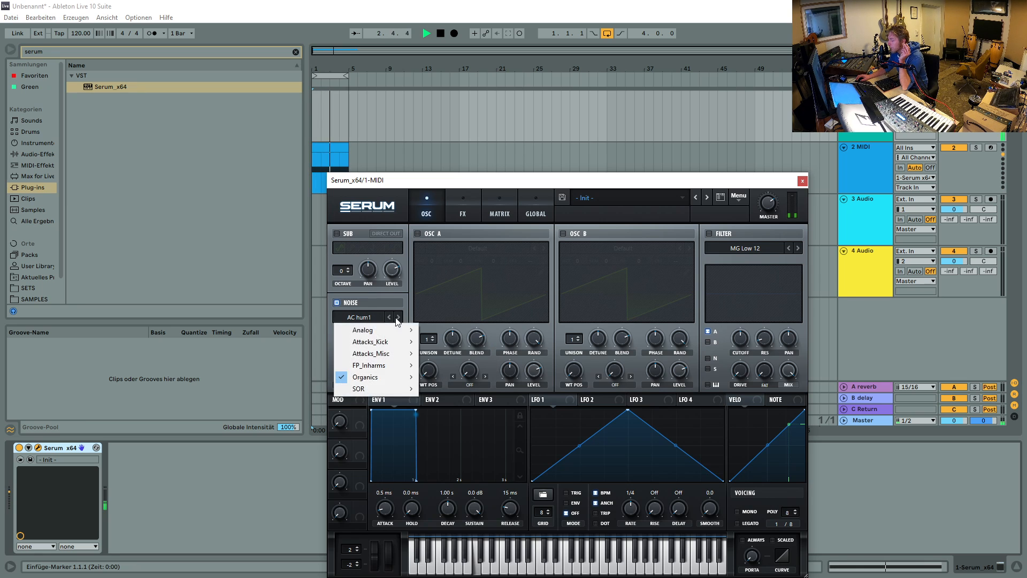
{"action": "left_click", "coordinate": [399, 319]}
{"action": "left_click", "coordinate": [397, 317]}
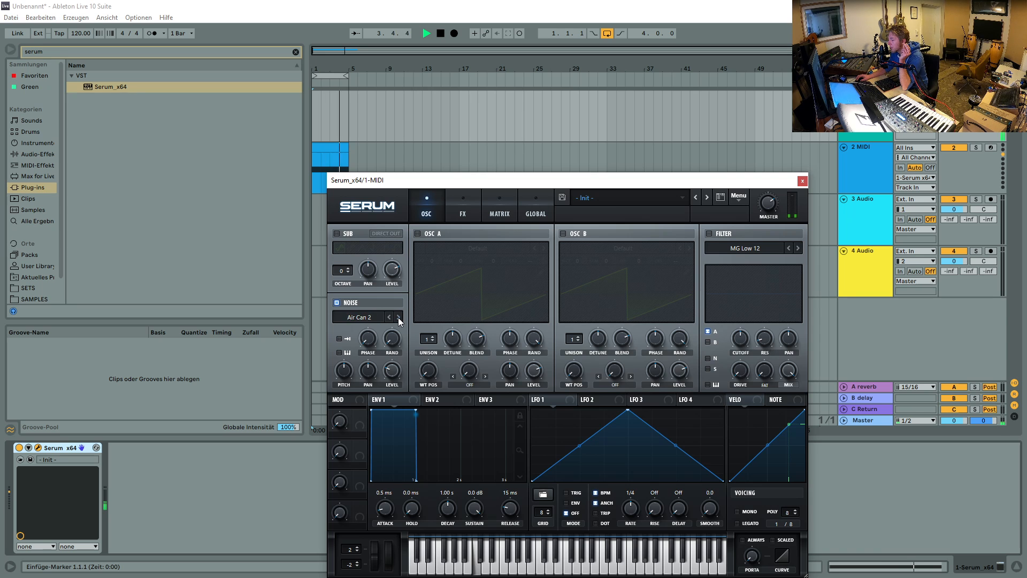
{"action": "left_click", "coordinate": [398, 317]}
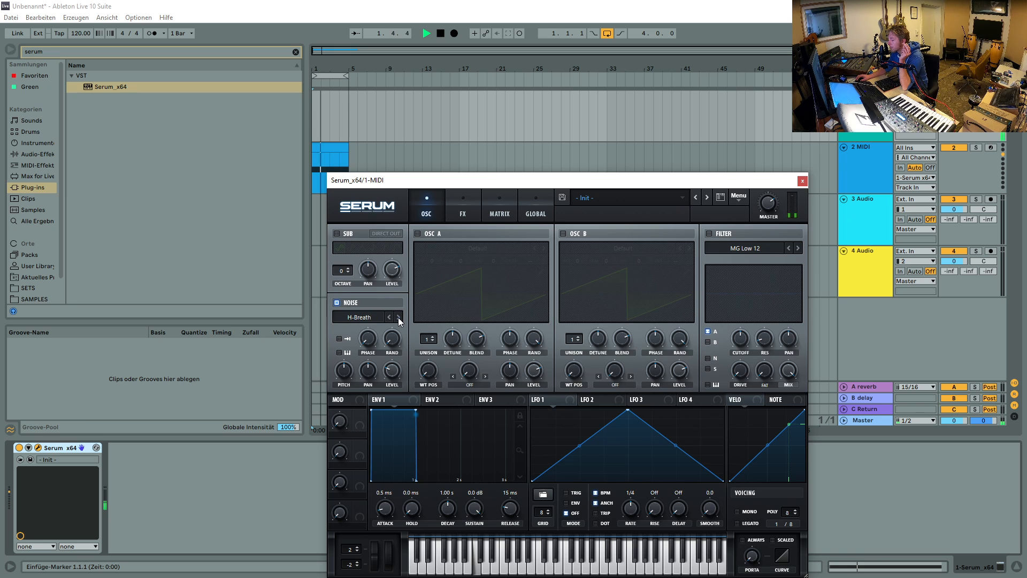
{"action": "left_click", "coordinate": [398, 316]}
{"action": "left_click", "coordinate": [398, 317]}
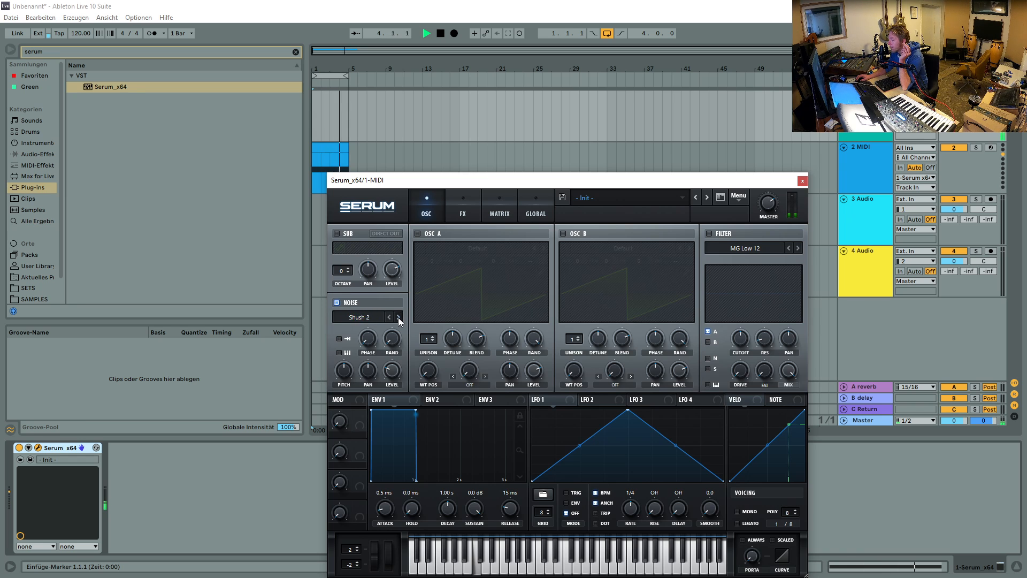
{"action": "left_click", "coordinate": [398, 317]}
{"action": "left_click", "coordinate": [398, 316]}
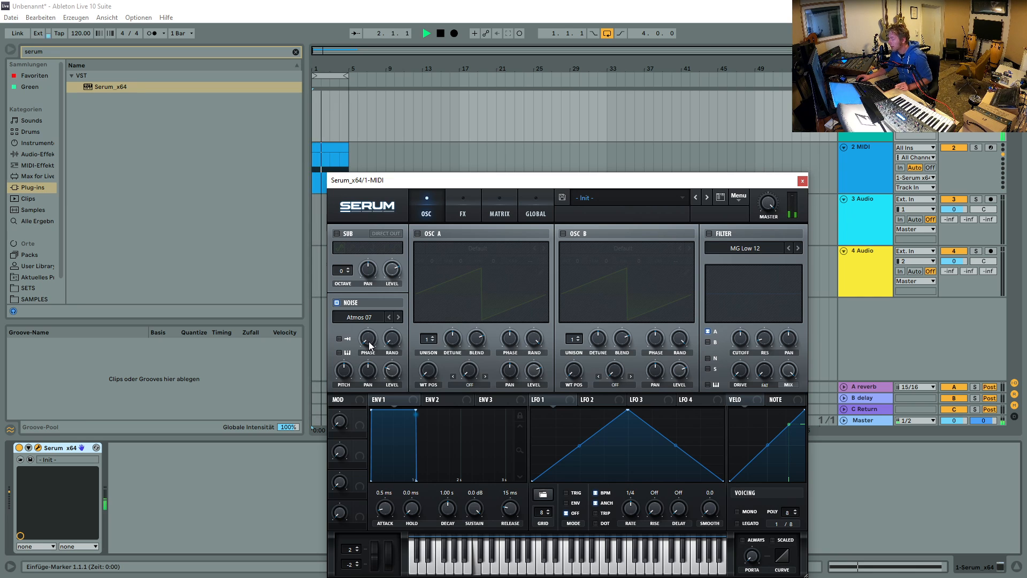
- Vary the noise oscillator's Phase while the loop plays, and reposition the Serum window
{"action": "left_click_drag", "start_coordinate": [370, 342], "coordinate": [357, 300]}
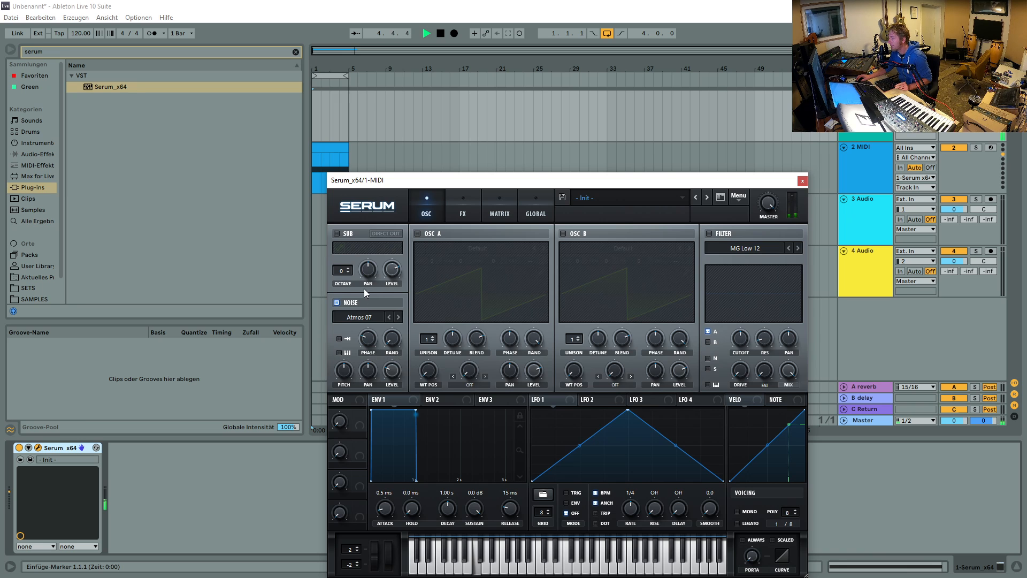
{"action": "left_click_drag", "start_coordinate": [476, 181], "coordinate": [487, 269]}
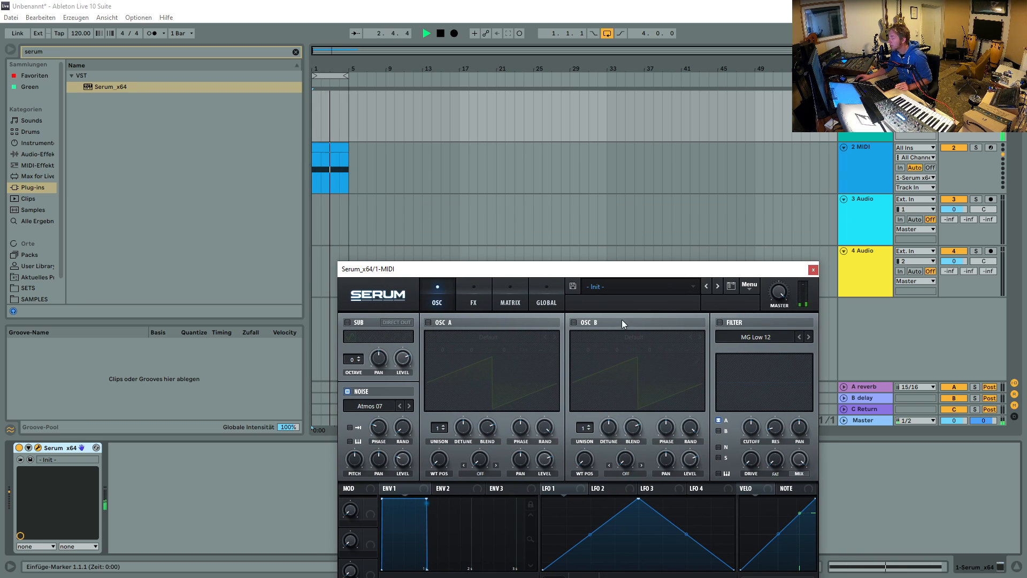
{"action": "mouse_move", "coordinate": [405, 459]}
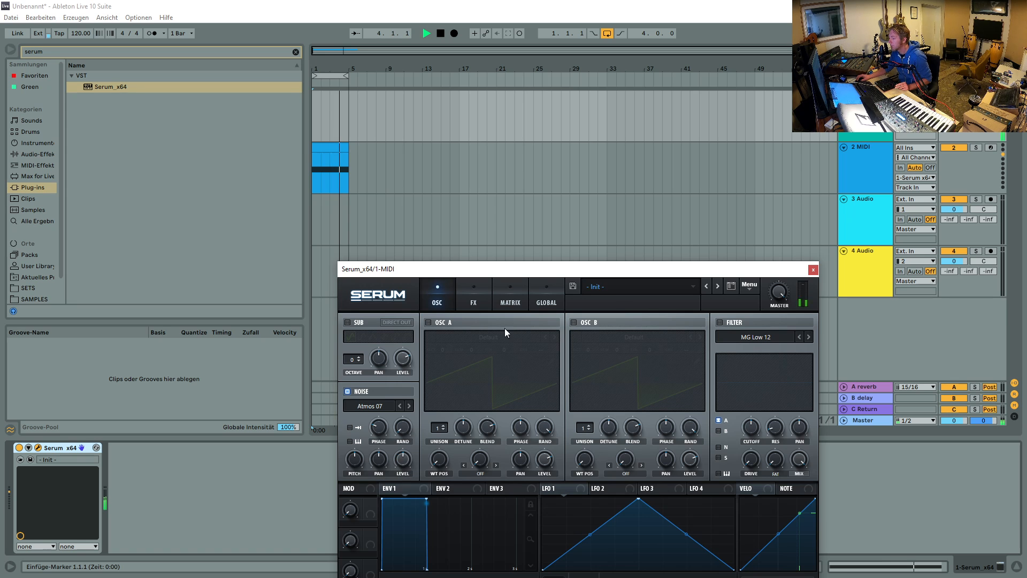
{"action": "left_click_drag", "start_coordinate": [531, 275], "coordinate": [552, 160]}
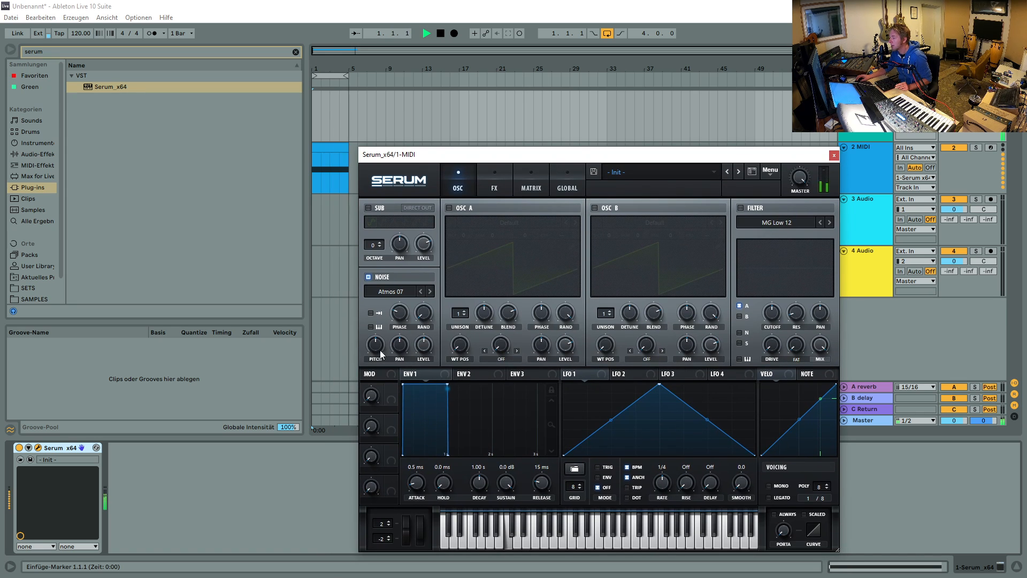
{"action": "mouse_move", "coordinate": [404, 314]}
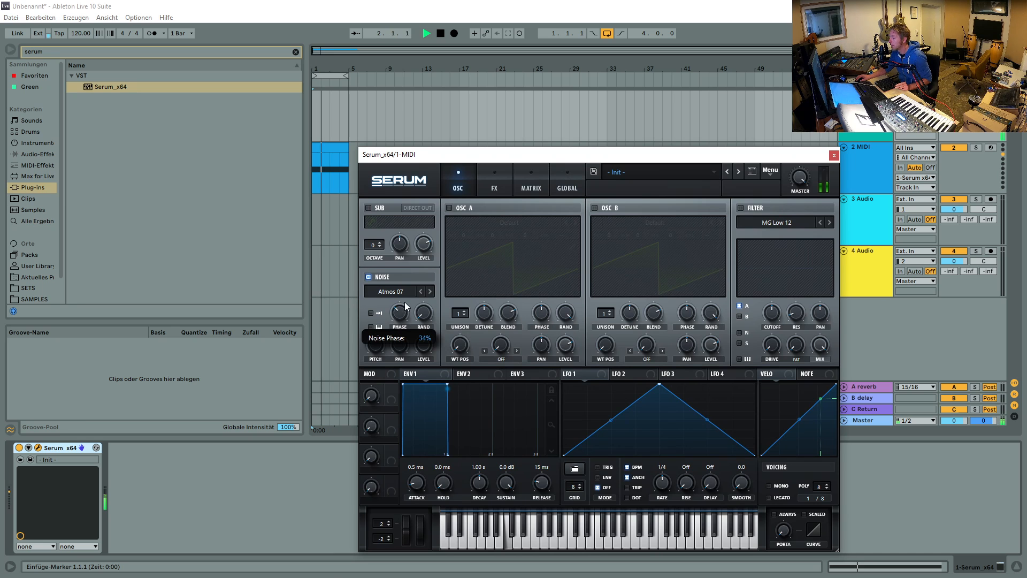
{"action": "left_click_drag", "start_coordinate": [405, 313], "coordinate": [405, 318]}
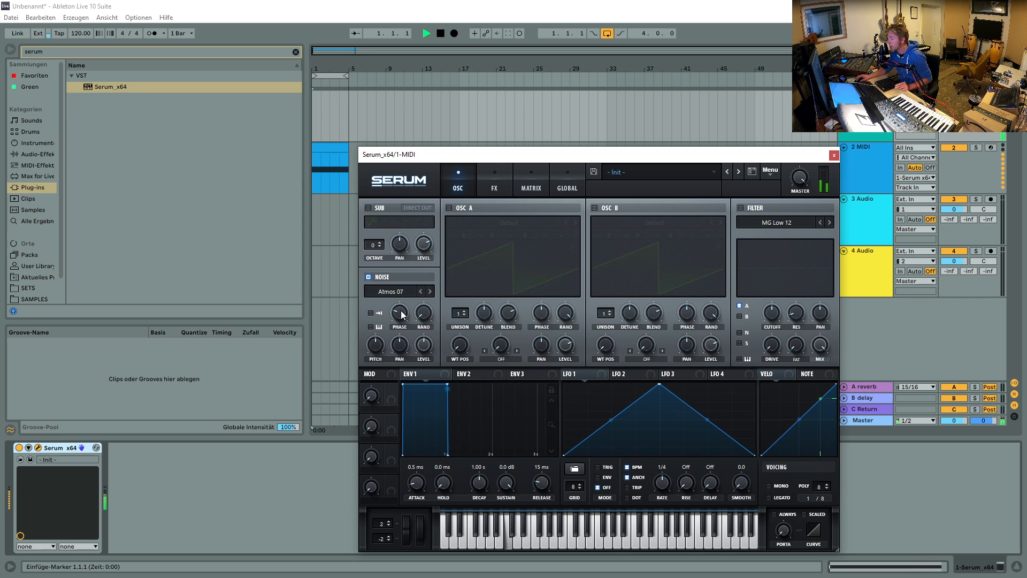
- Insert a new MIDI track directly below track 2 MIDI
{"action": "left_click_drag", "start_coordinate": [790, 156], "coordinate": [796, 292]}
{"action": "right_click", "coordinate": [875, 167]}
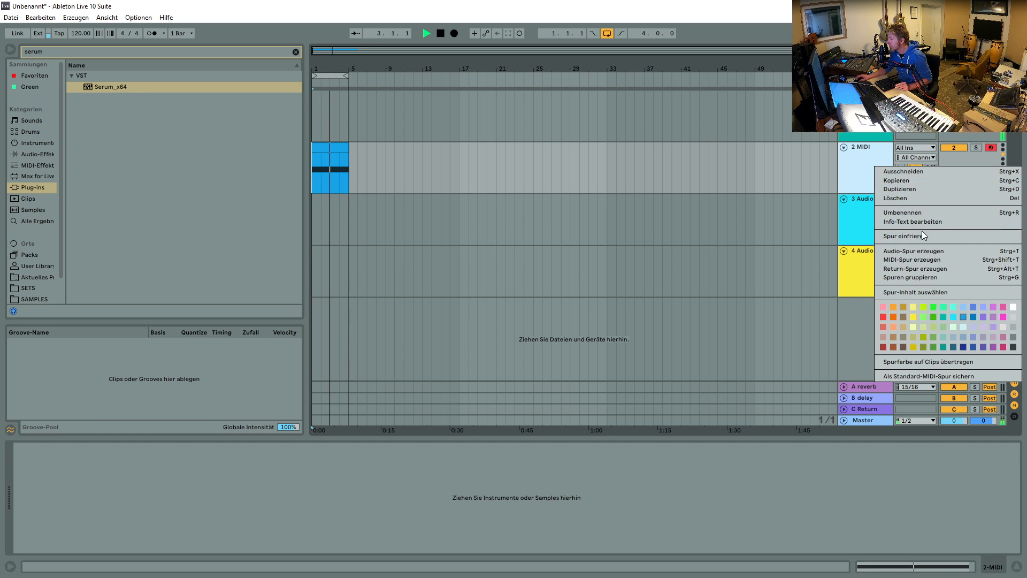
{"action": "left_click", "coordinate": [920, 260]}
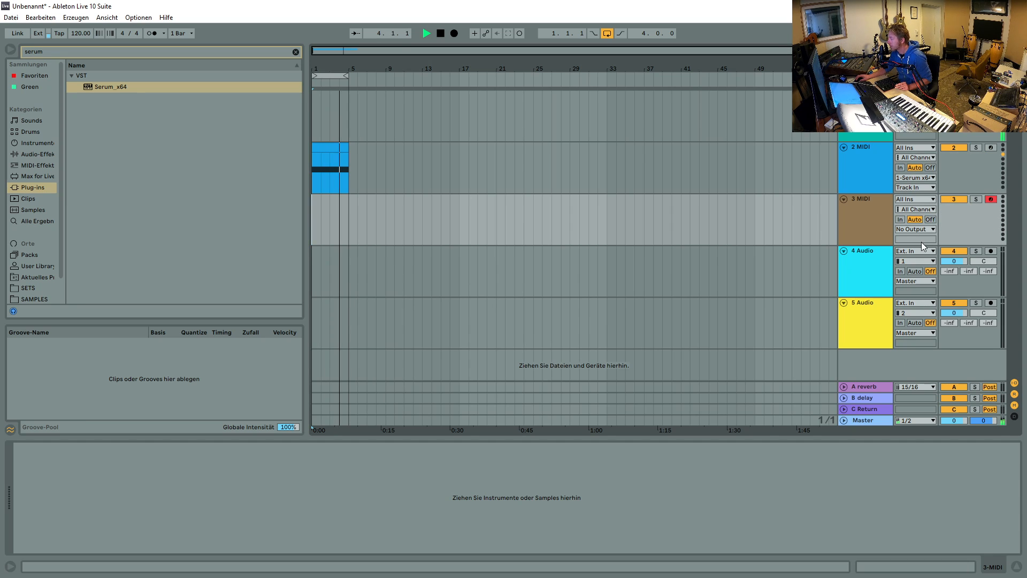
{"action": "left_click", "coordinate": [884, 219]}
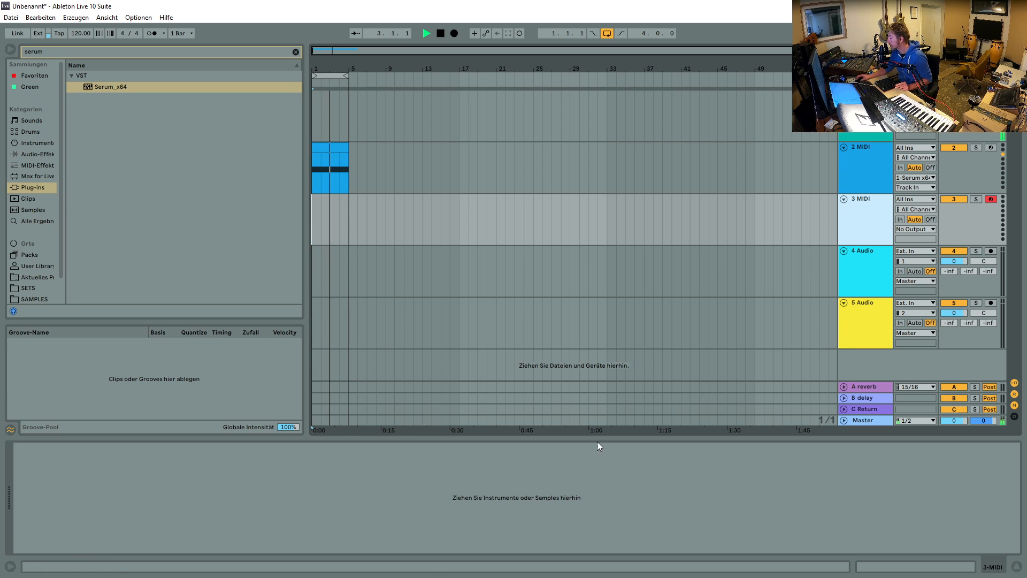
- Start MIDI Learn for Serum's Noise Phase control on the first track
{"action": "left_click", "coordinate": [866, 128]}
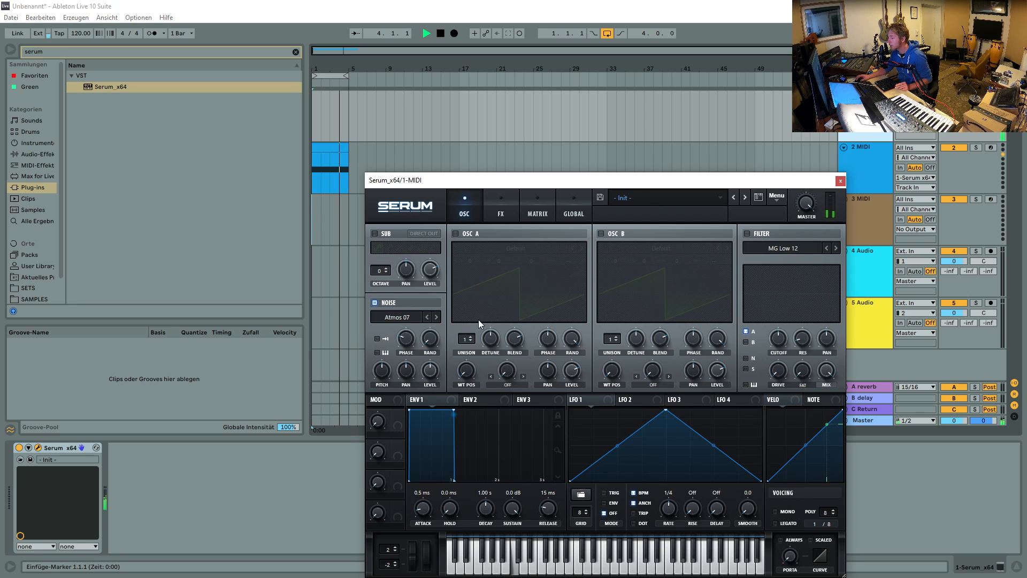
{"action": "right_click", "coordinate": [410, 337]}
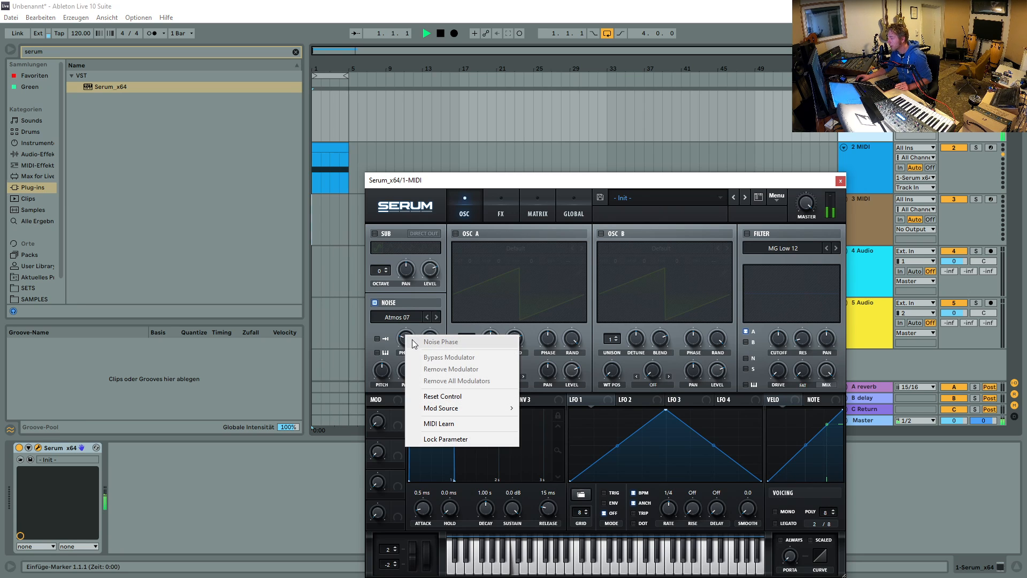
{"action": "left_click", "coordinate": [456, 424]}
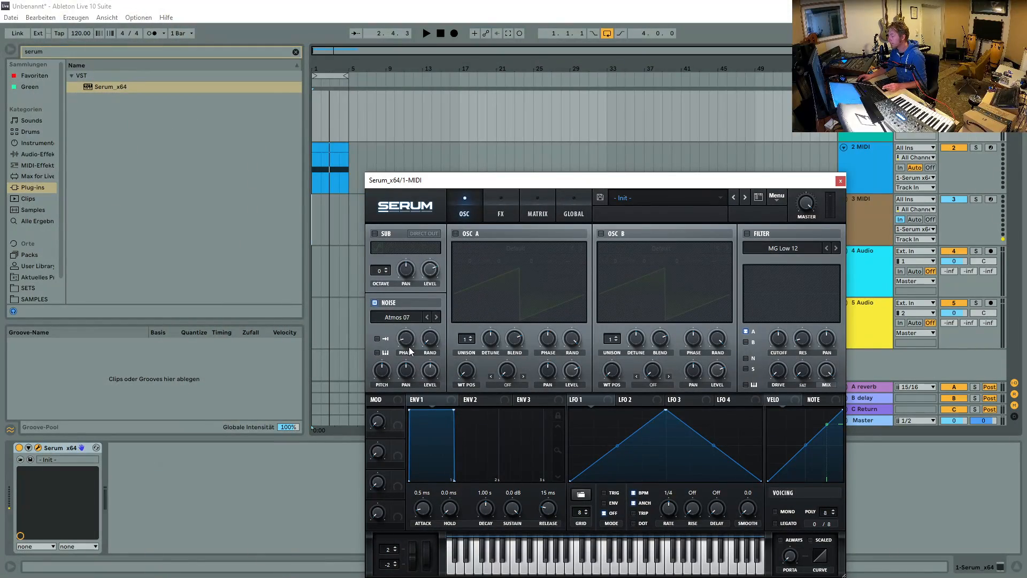
- Check which MIDI controller is assigned to the Noise Phase control
{"action": "right_click", "coordinate": [407, 342]}
{"action": "mouse_move", "coordinate": [451, 408]}
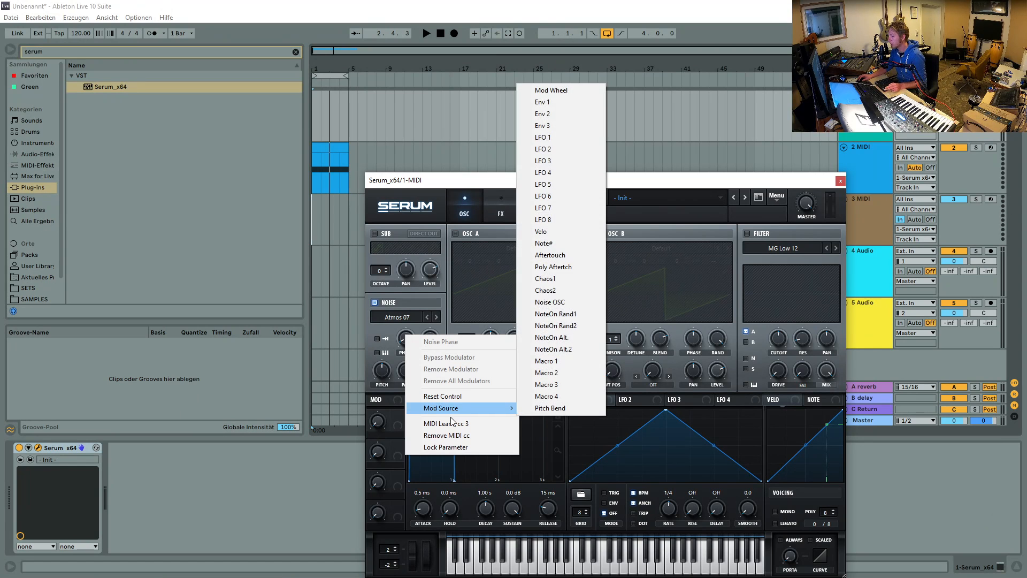
{"action": "left_click", "coordinate": [502, 188]}
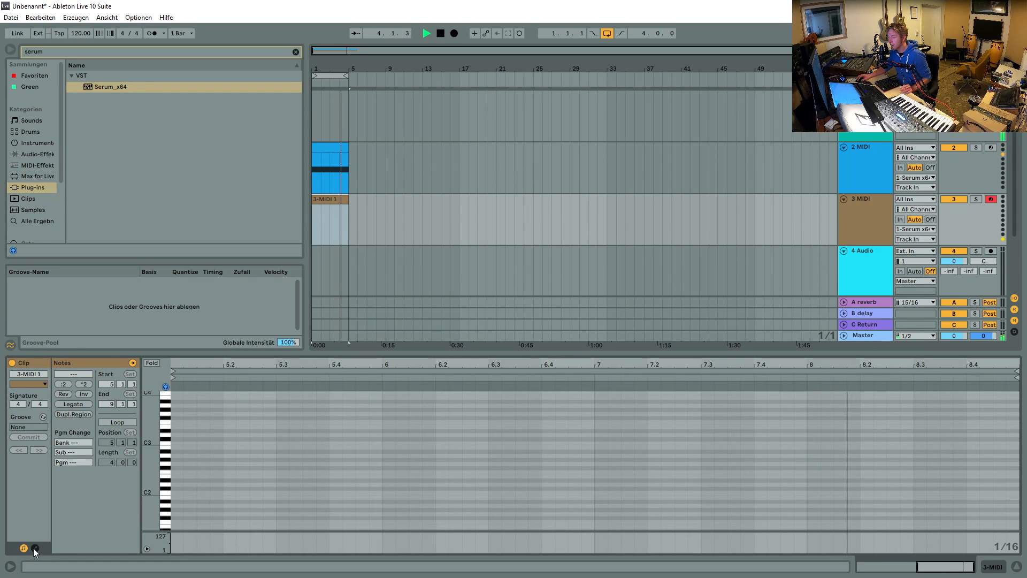
- Show the MIDI controller 3 envelope of the clip on track 3 and shift the rise after about 8.3 earlier and higher
{"action": "left_click", "coordinate": [34, 547]}
{"action": "left_click", "coordinate": [169, 384]}
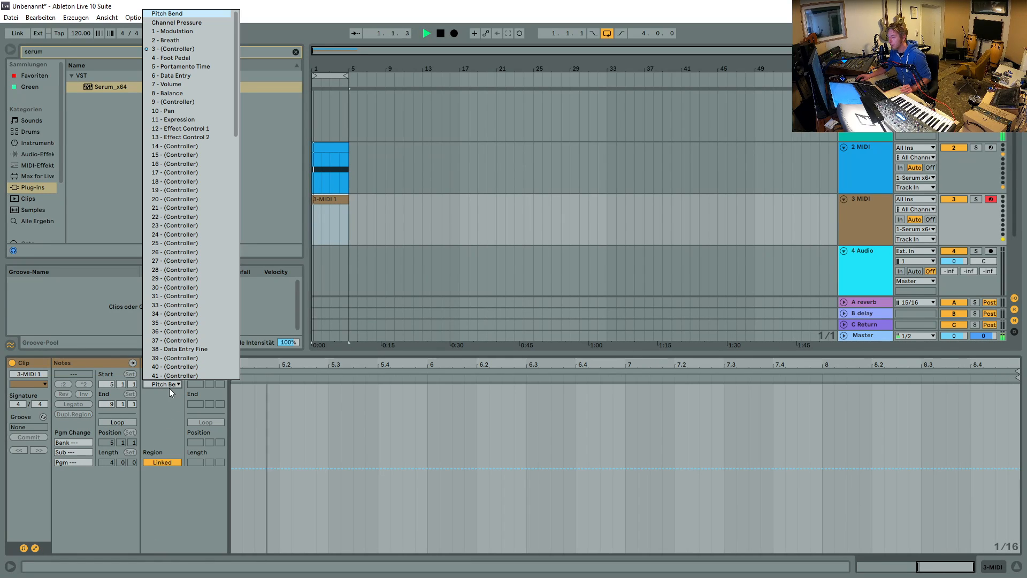
{"action": "left_click", "coordinate": [178, 49]}
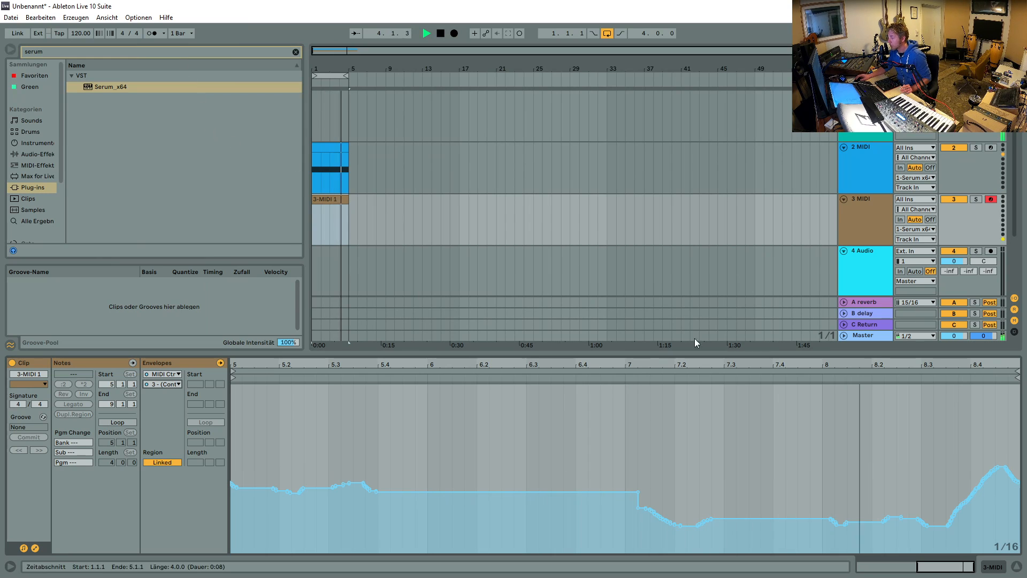
{"action": "left_click_drag", "start_coordinate": [932, 485], "coordinate": [970, 457]}
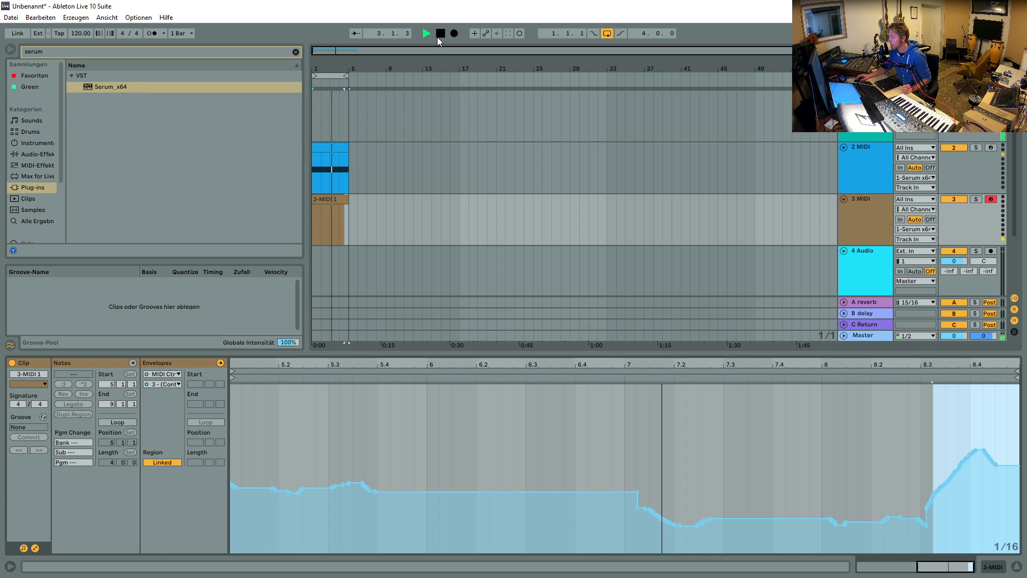
- Audition other noise samples in Serum with the controller automation playing, settle on H-Breath, and stop playback
{"action": "left_click", "coordinate": [864, 110]}
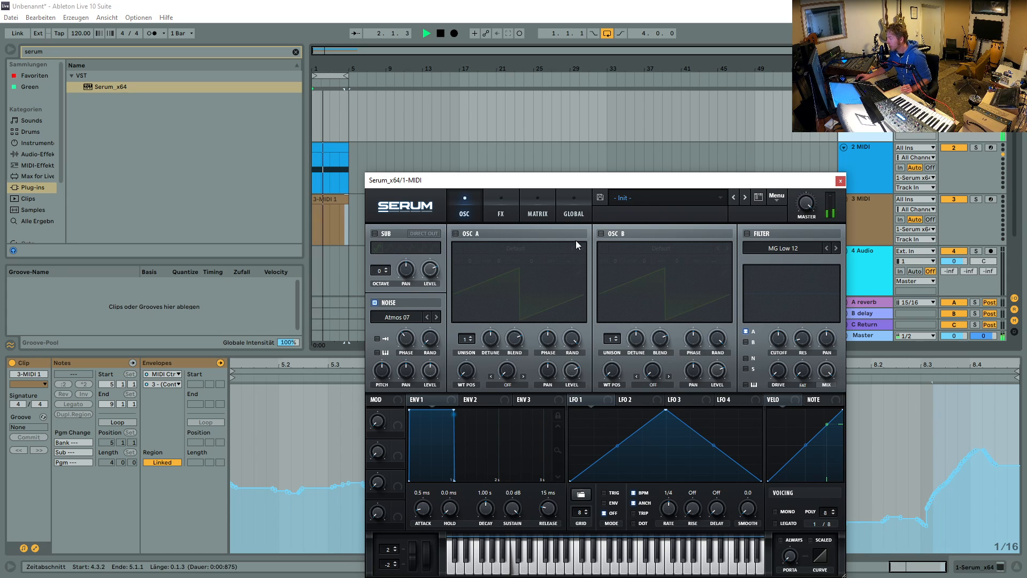
{"action": "left_click", "coordinate": [427, 316]}
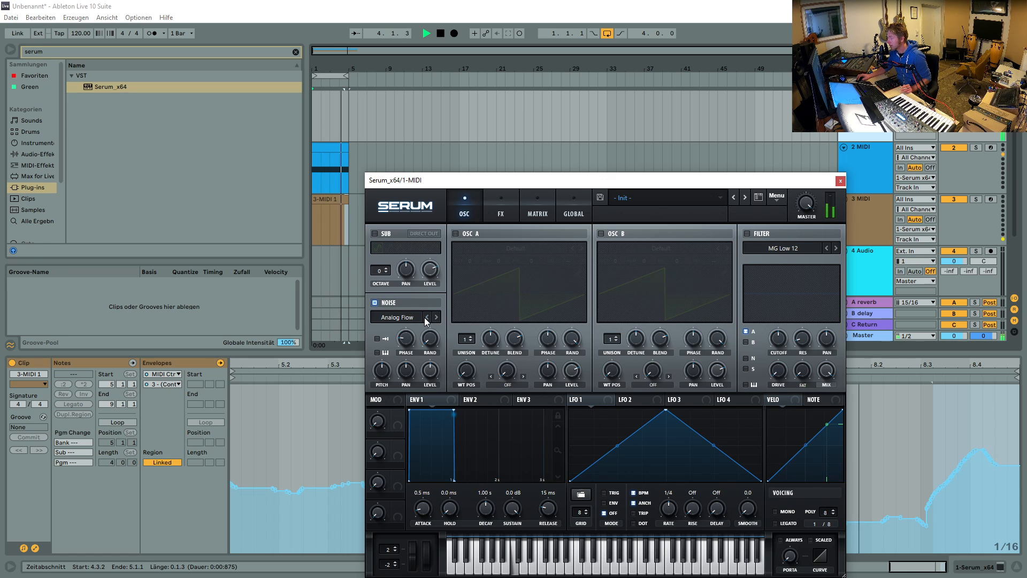
{"action": "left_click", "coordinate": [426, 317]}
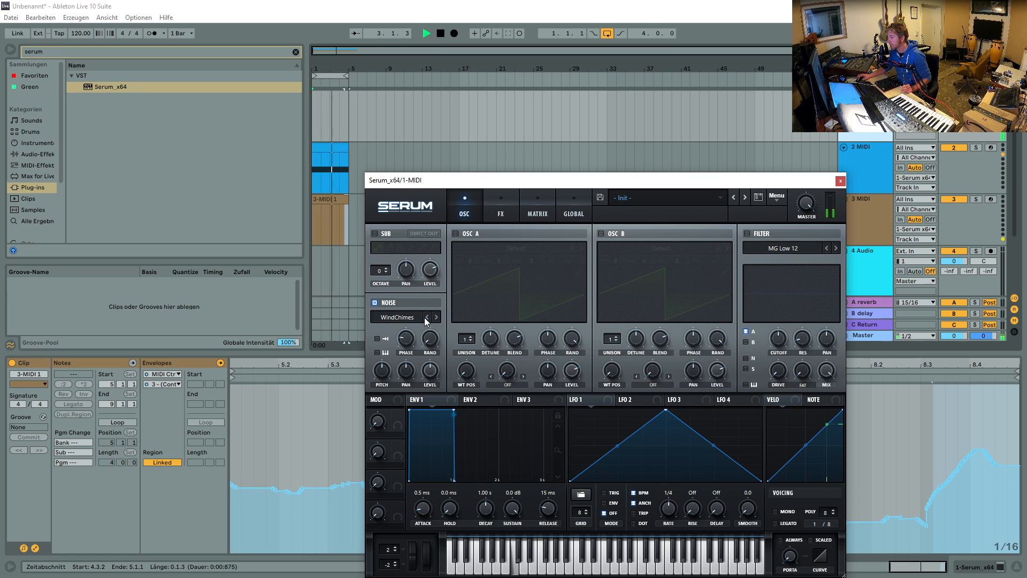
{"action": "left_click", "coordinate": [426, 316]}
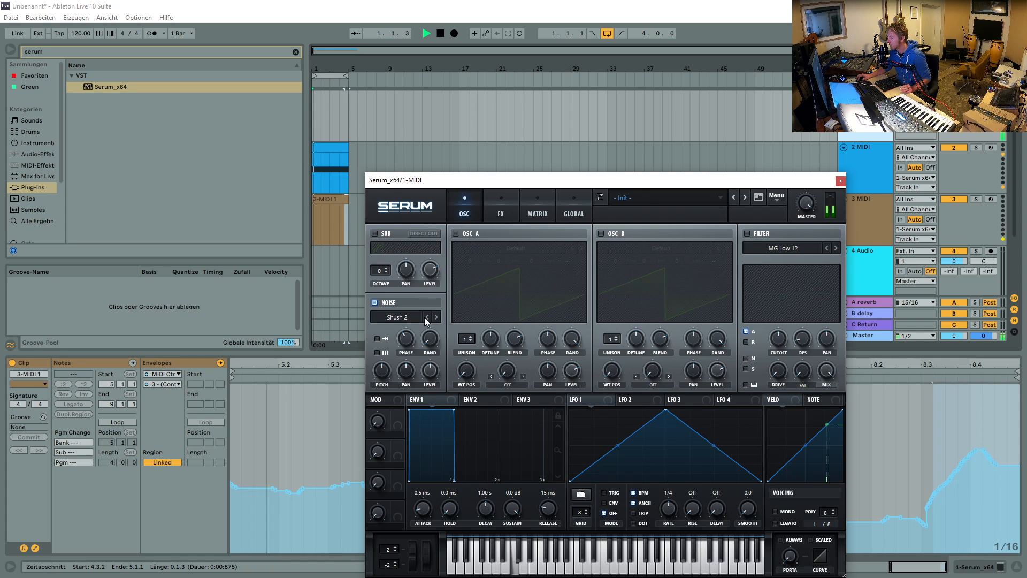
{"action": "left_click", "coordinate": [427, 316]}
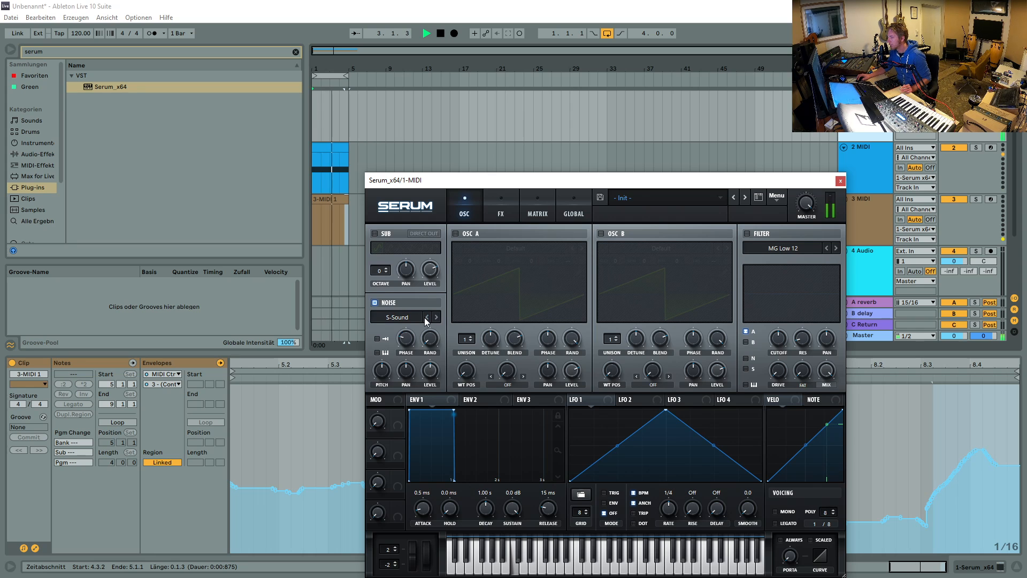
{"action": "left_click", "coordinate": [426, 317]}
{"action": "left_click", "coordinate": [440, 33]}
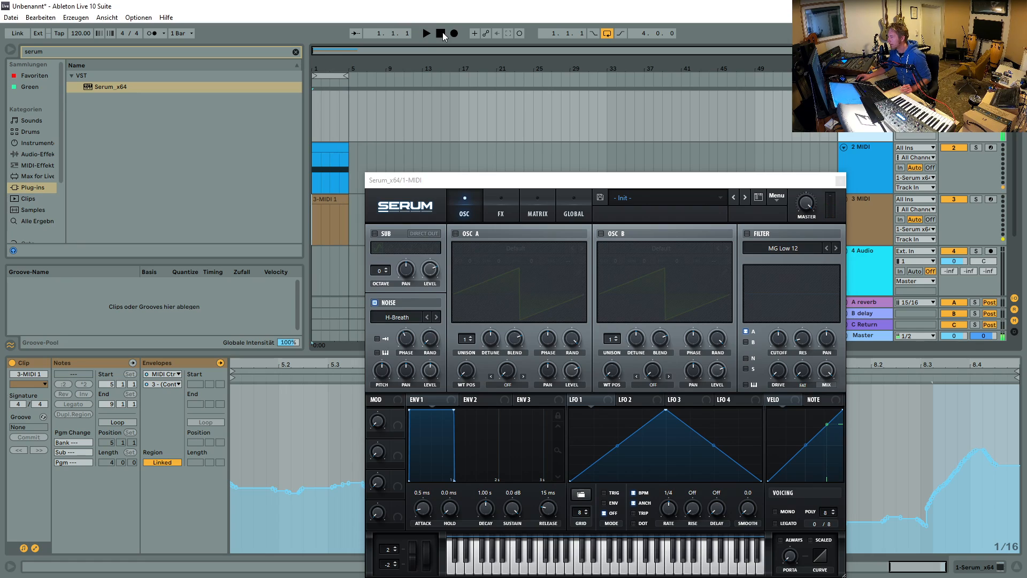